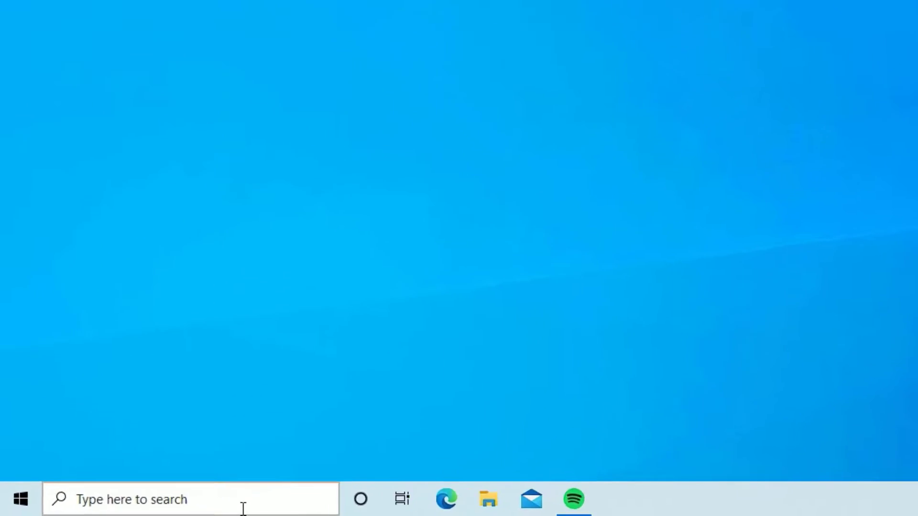
# Step: Search Windows for 'store' and launch Microsoft Store from the best match
pyautogui.click(136, 508)
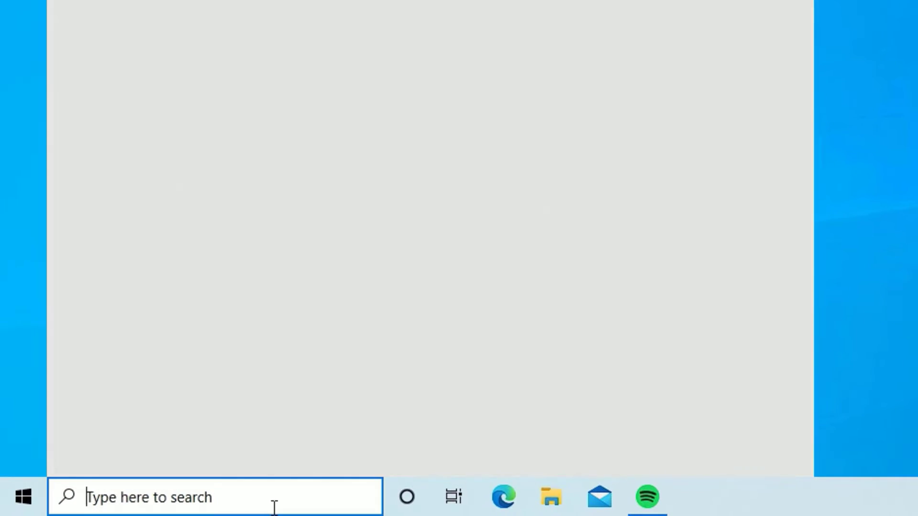
pyautogui.write('store')
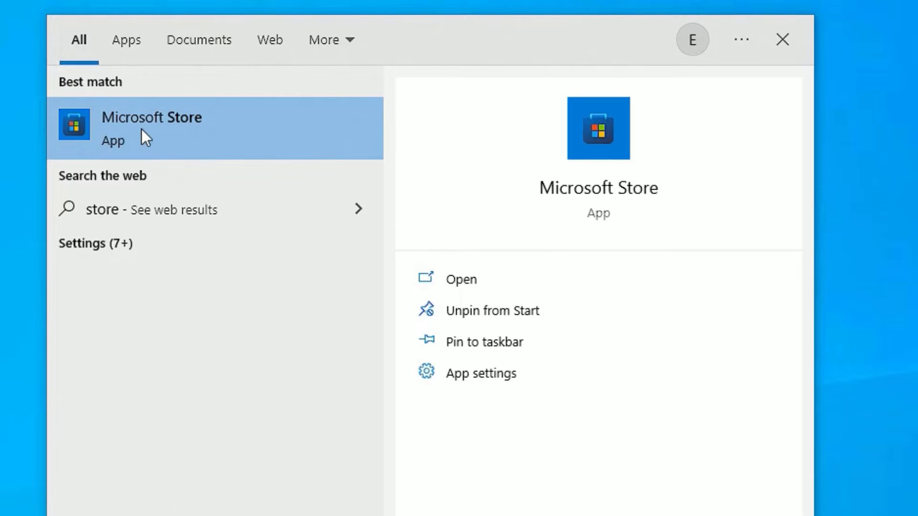
pyautogui.click(142, 130)
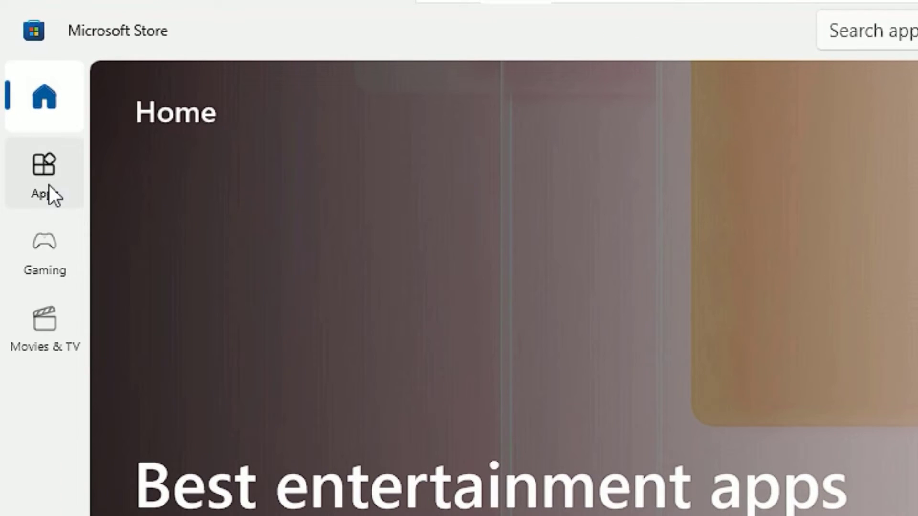
# Step: Install the free AV1 Video Extension from the Store's Apps page, then close Movies & TV
pyautogui.click(49, 185)
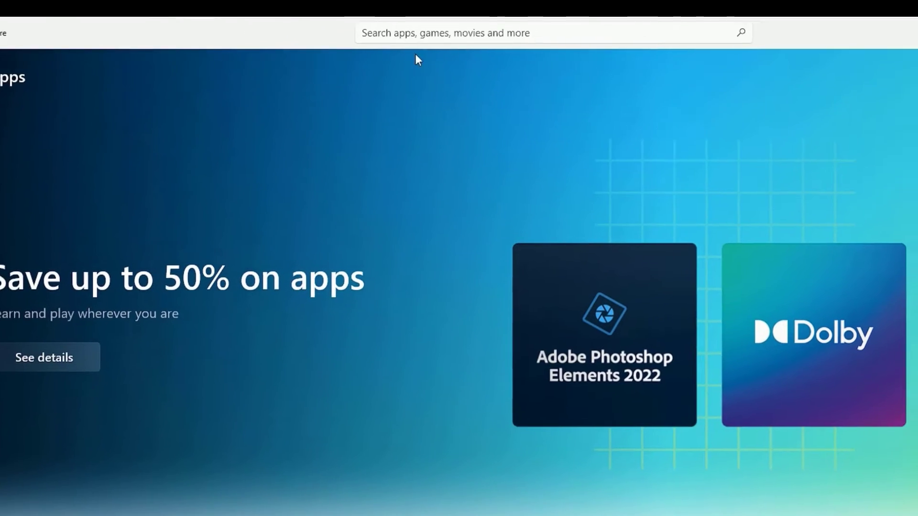
pyautogui.click(402, 33)
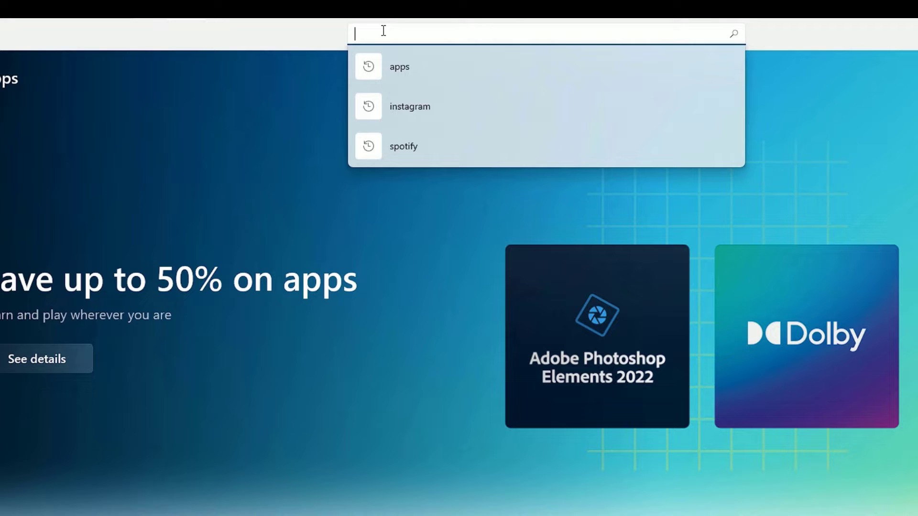
pyautogui.write('a')
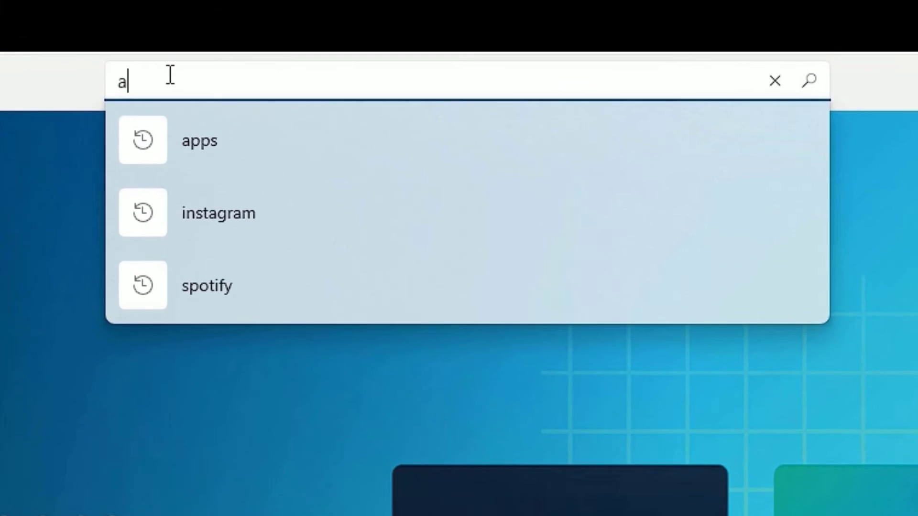
pyautogui.write('v1 video e')
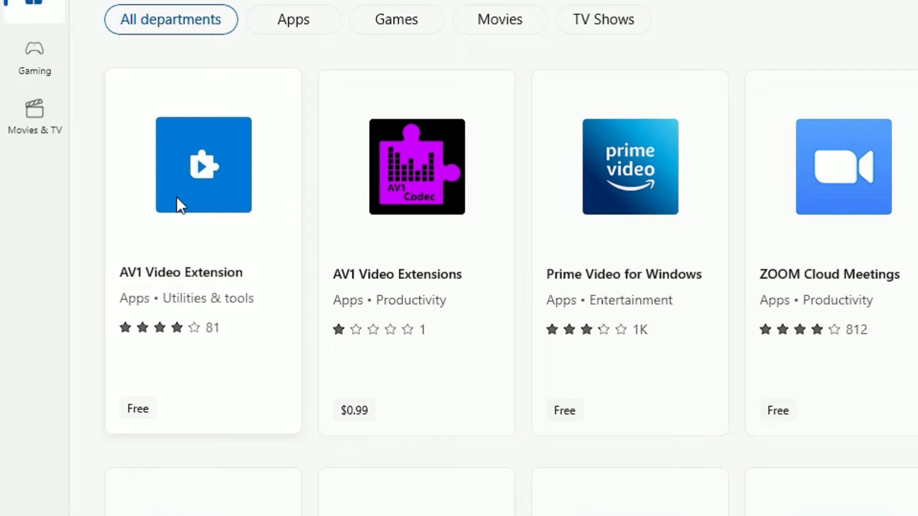
pyautogui.click(176, 197)
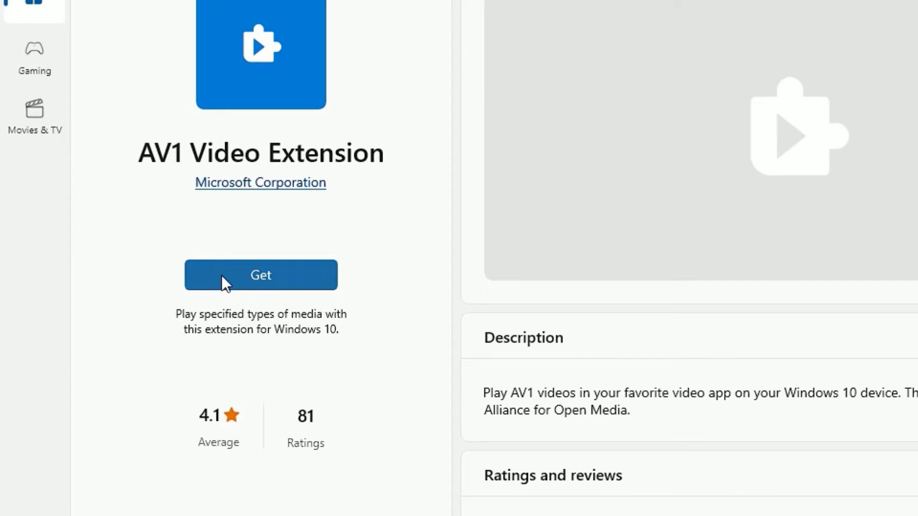
pyautogui.click(222, 275)
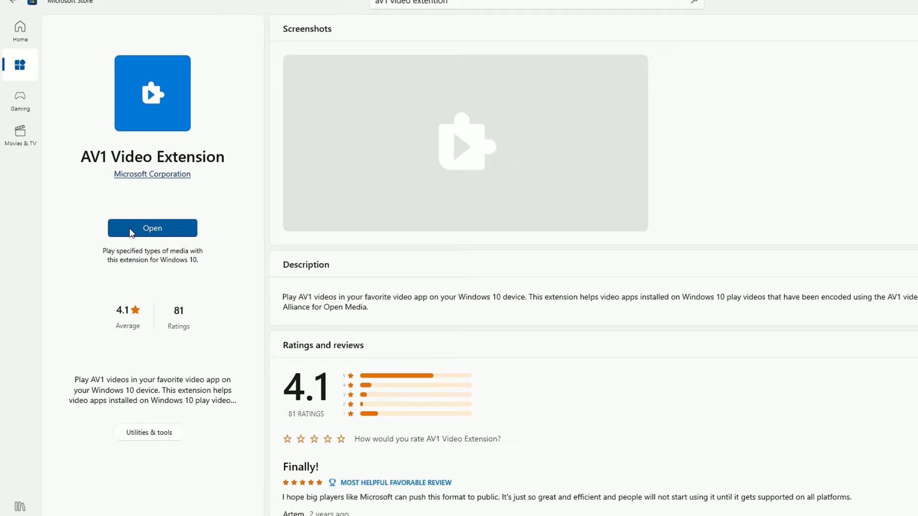
pyautogui.click(112, 210)
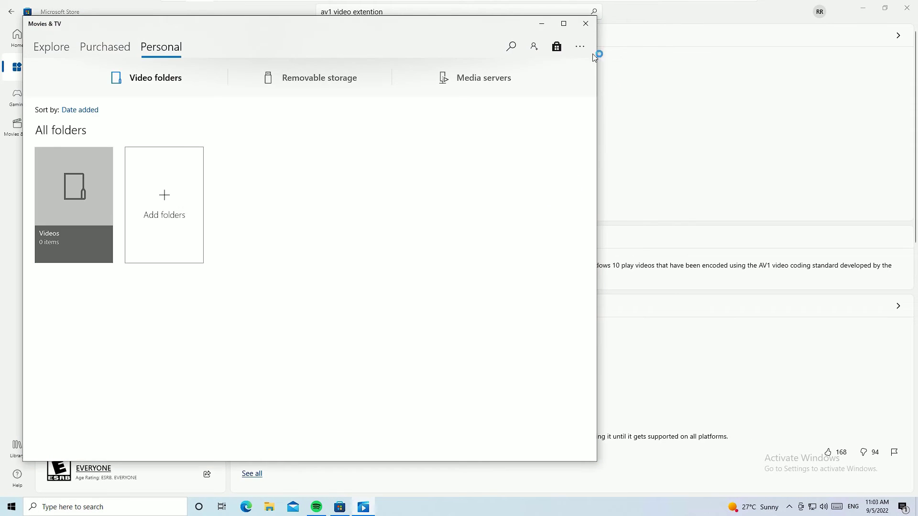
pyautogui.click(583, 26)
# Step: Close the Store and run Command Prompt as administrator, approving the UAC prompt
pyautogui.click(906, 8)
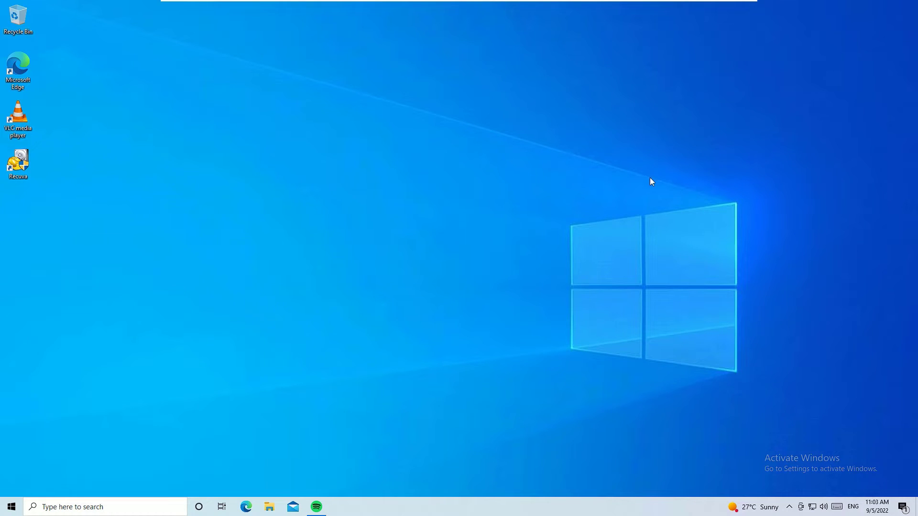
pyautogui.click(107, 508)
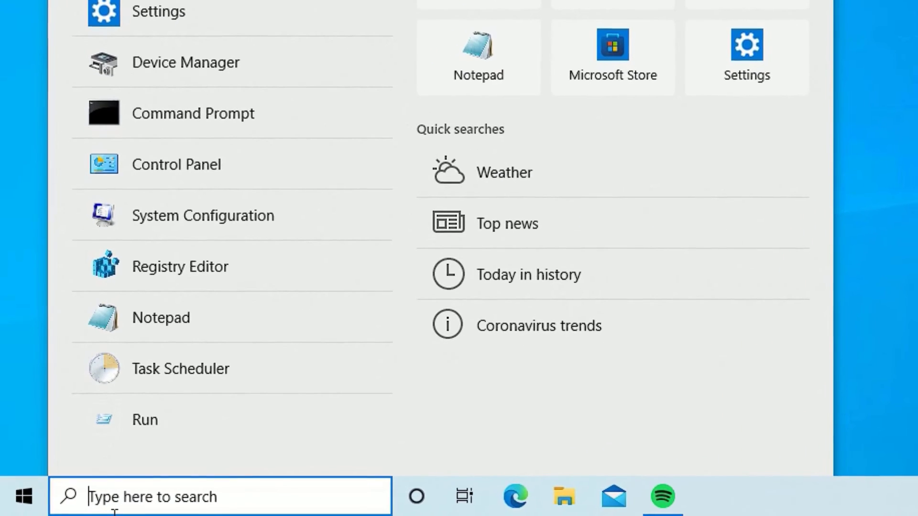
pyautogui.write('comm')
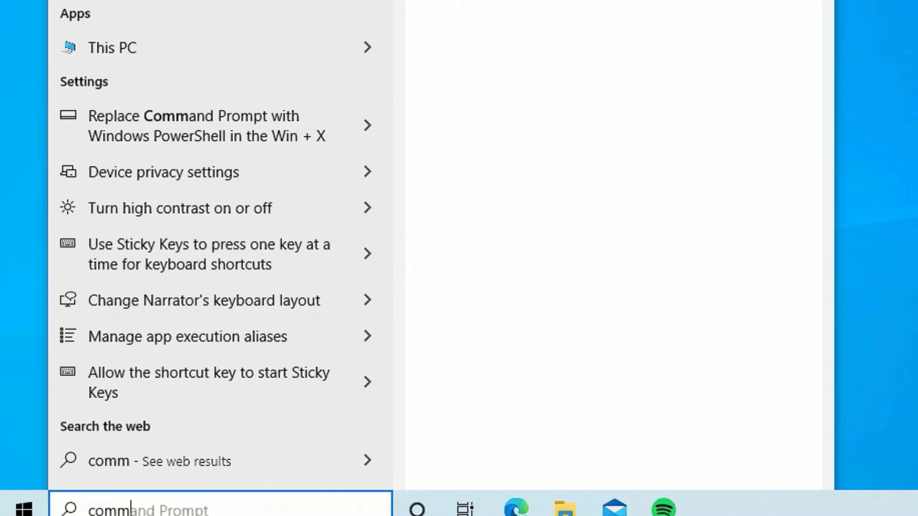
pyautogui.write('and')
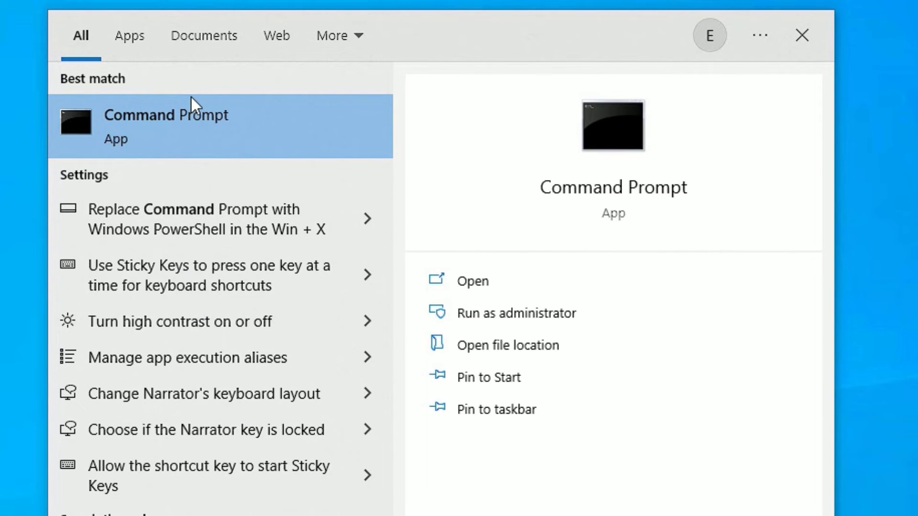
pyautogui.rightClick(164, 129)
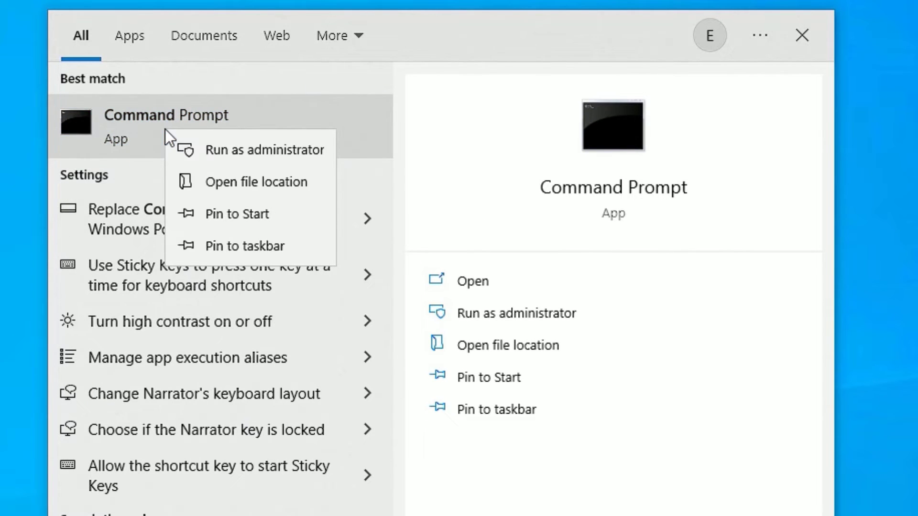
pyautogui.click(203, 150)
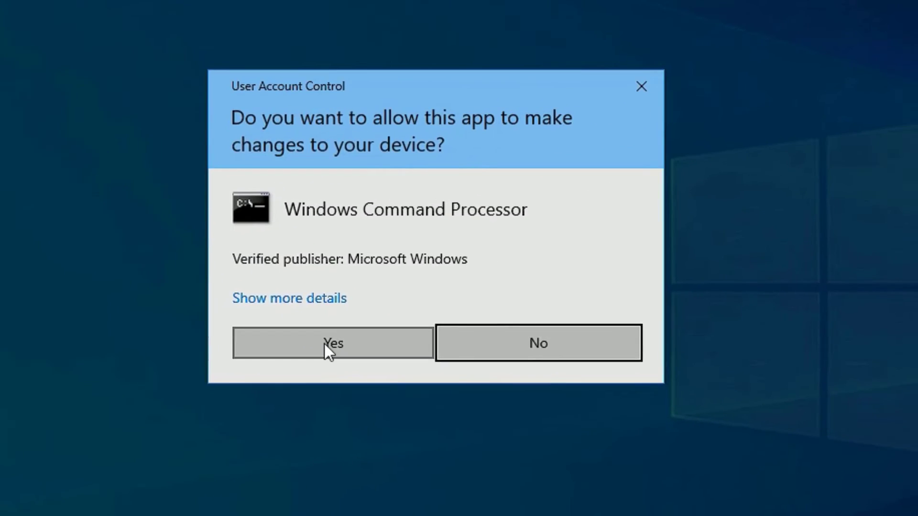
pyautogui.click(325, 343)
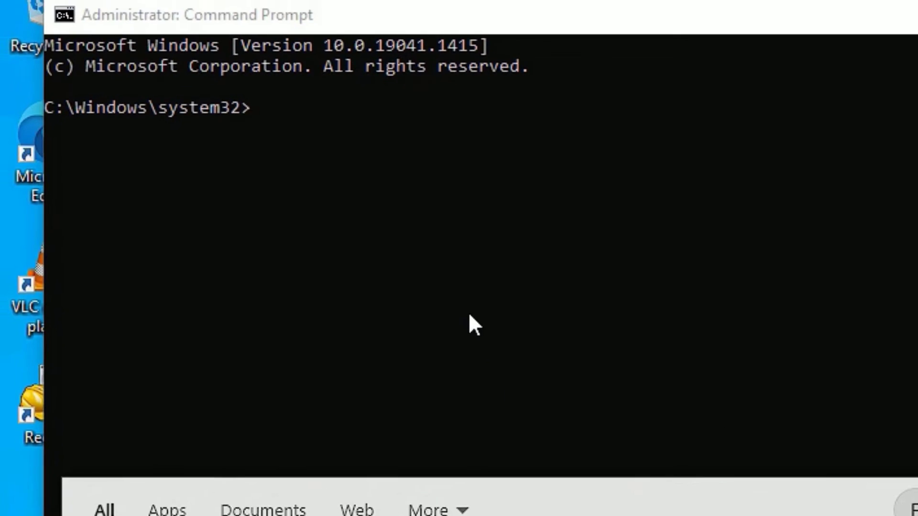
# Step: Run sfc /scannow at the administrator prompt until it reports no integrity violations
pyautogui.click(464, 292)
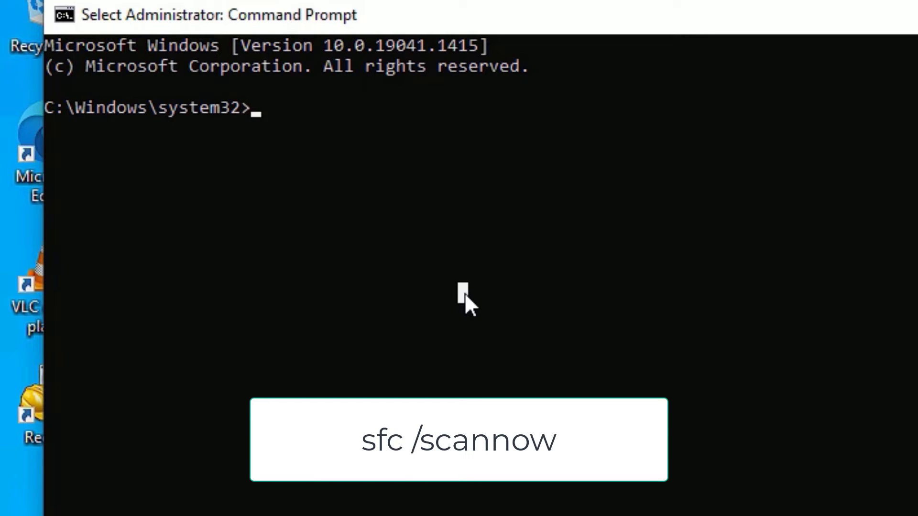
pyautogui.write('sf')
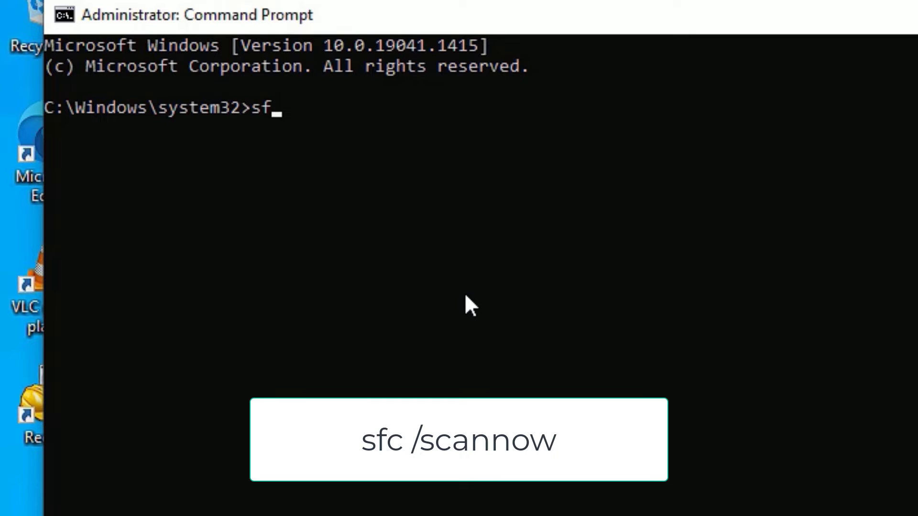
pyautogui.write('c /')
pyautogui.write('scannow')
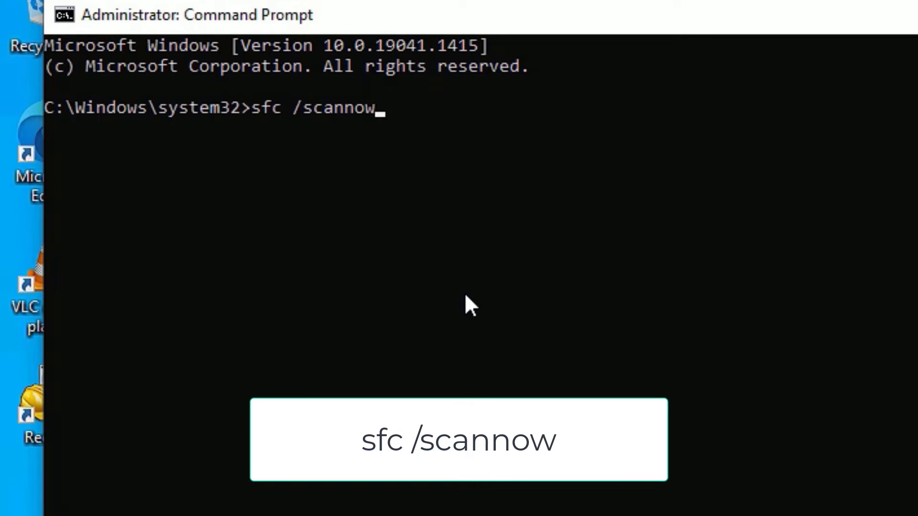
pyautogui.press('Return')
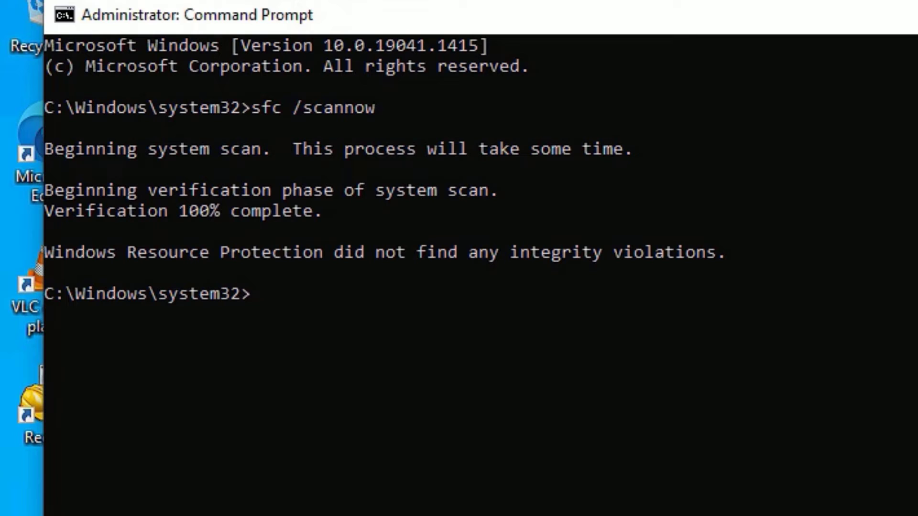
# Step: Run sfc /scanfile=c:\windows\system32\ieframe.dll, which finds no integrity violations
pyautogui.click(264, 368)
pyautogui.write('sf')
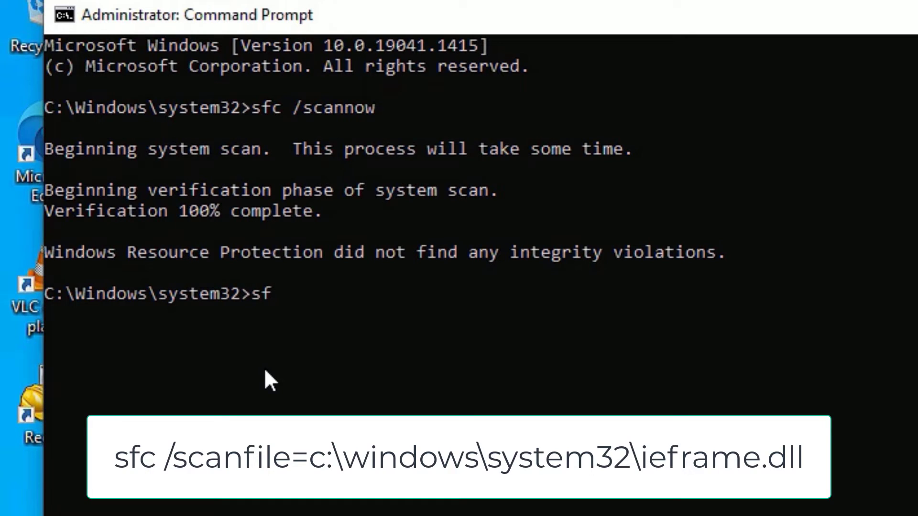
pyautogui.write('c /')
pyautogui.write('scanfile=')
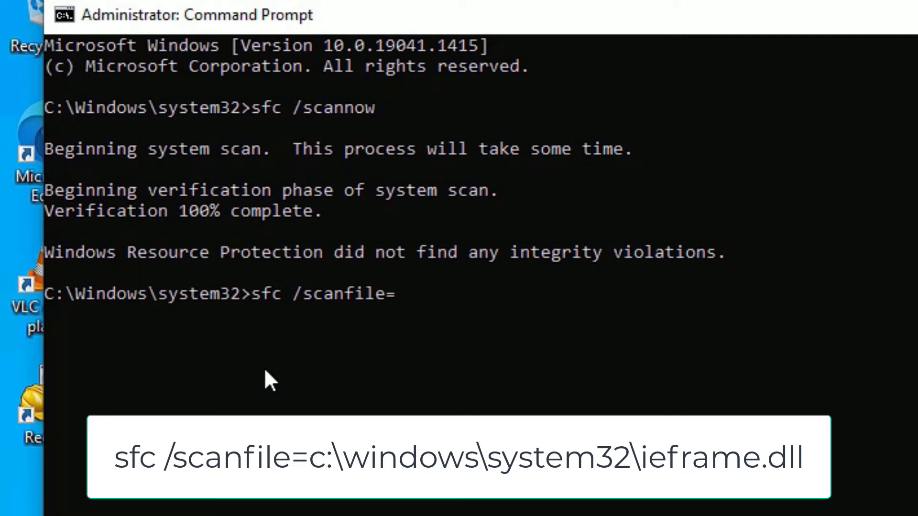
pyautogui.write('c"')
pyautogui.write('\\window')
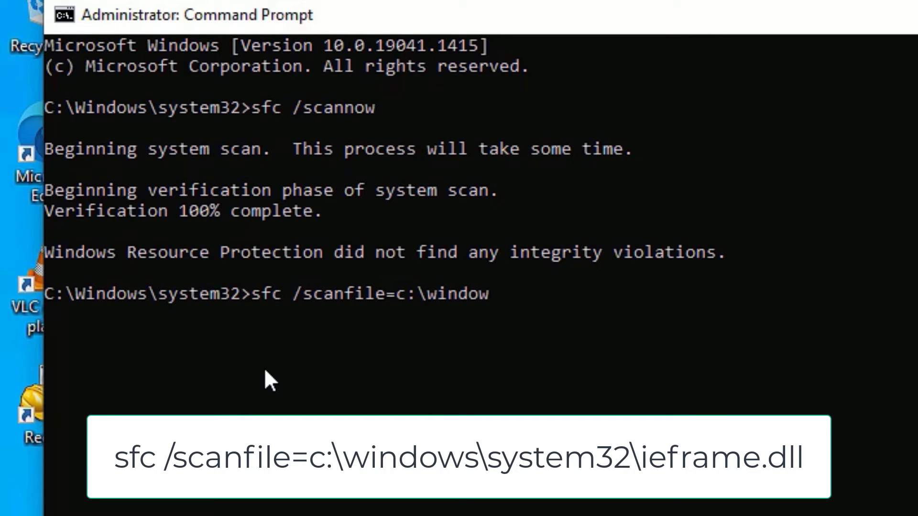
pyautogui.write('s\\syste')
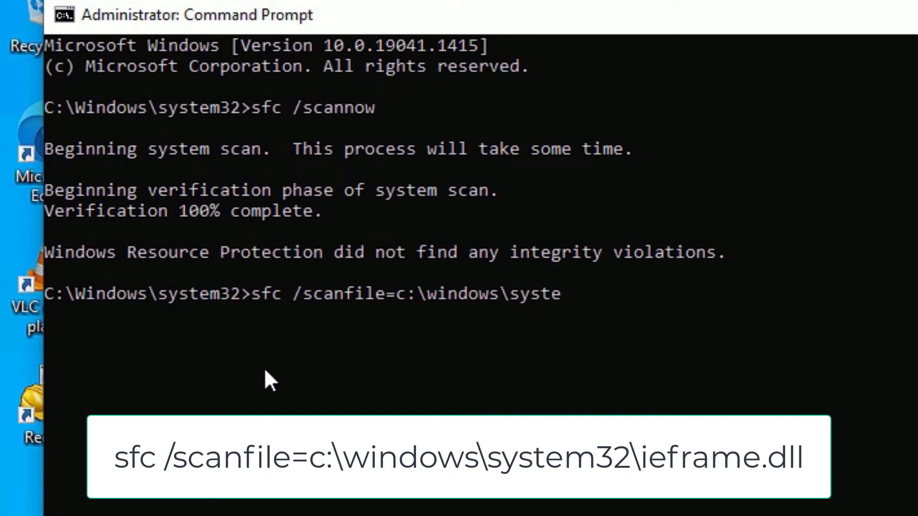
pyautogui.write('m32\\')
pyautogui.write('ieframe.d')
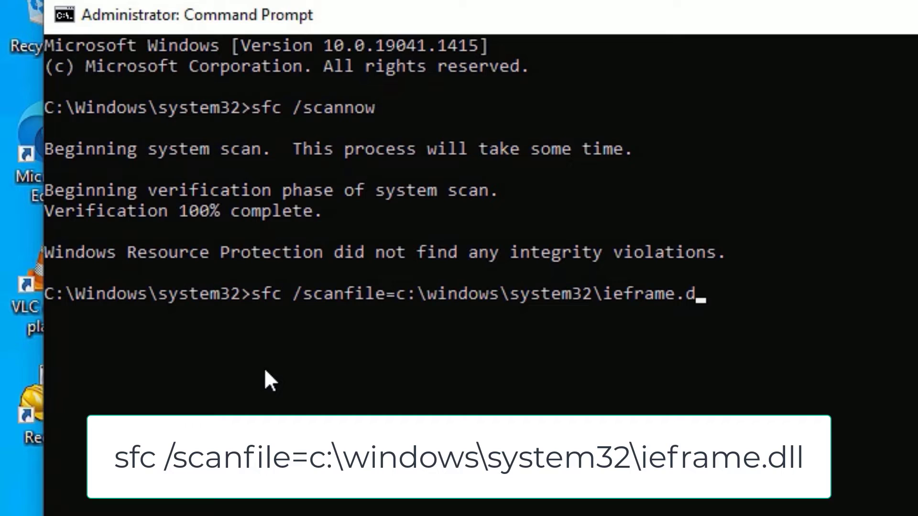
pyautogui.write('ll')
pyautogui.press('Return')
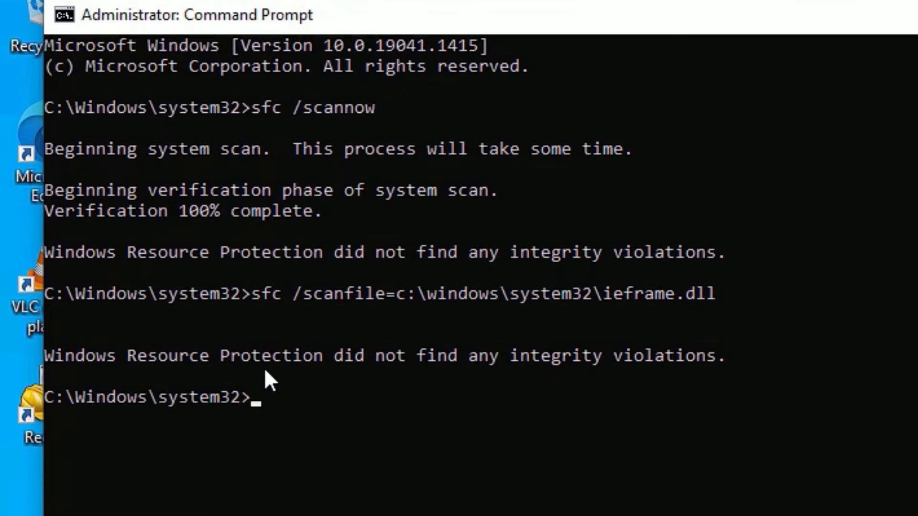
pyautogui.write('sfc')
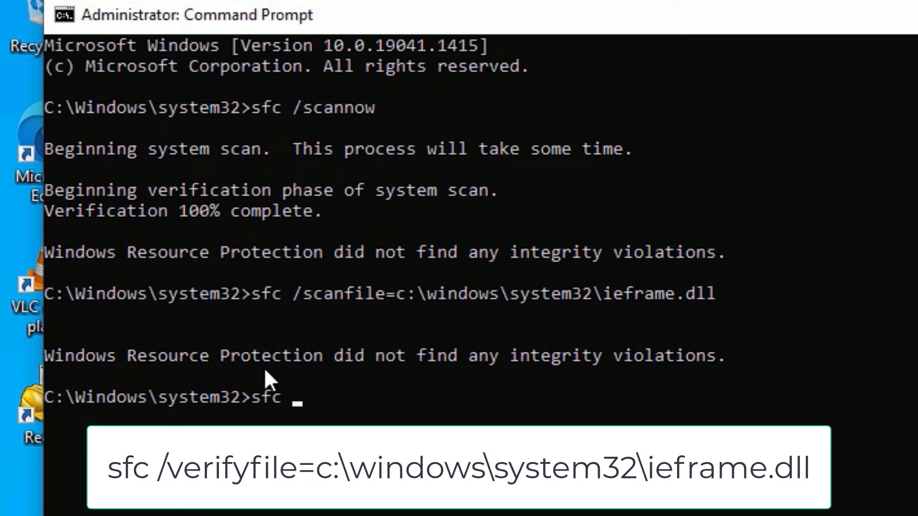
pyautogui.write(' /verifyf')
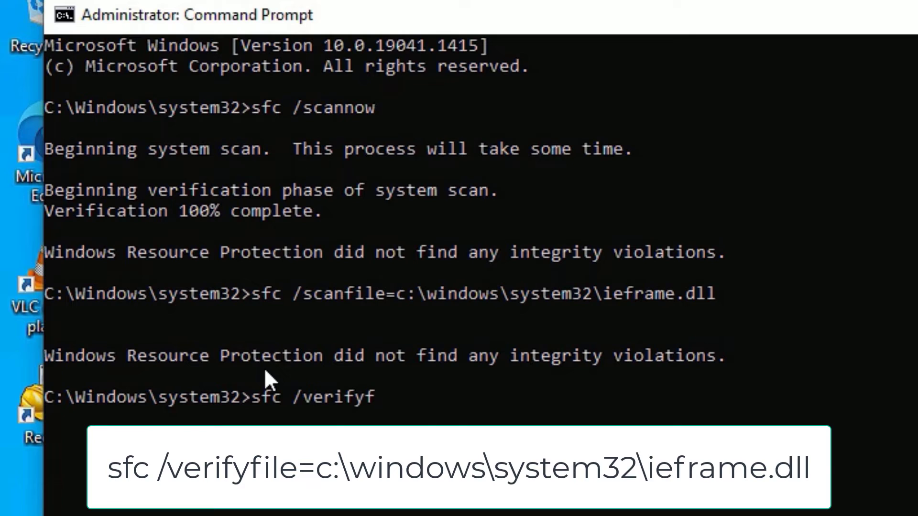
pyautogui.write('ile=c:')
pyautogui.write('\\win')
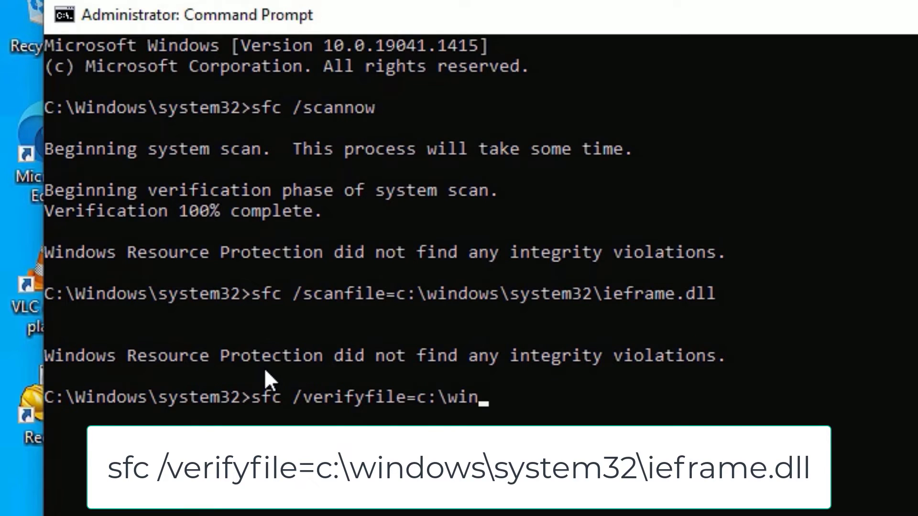
pyautogui.write('dows\\s')
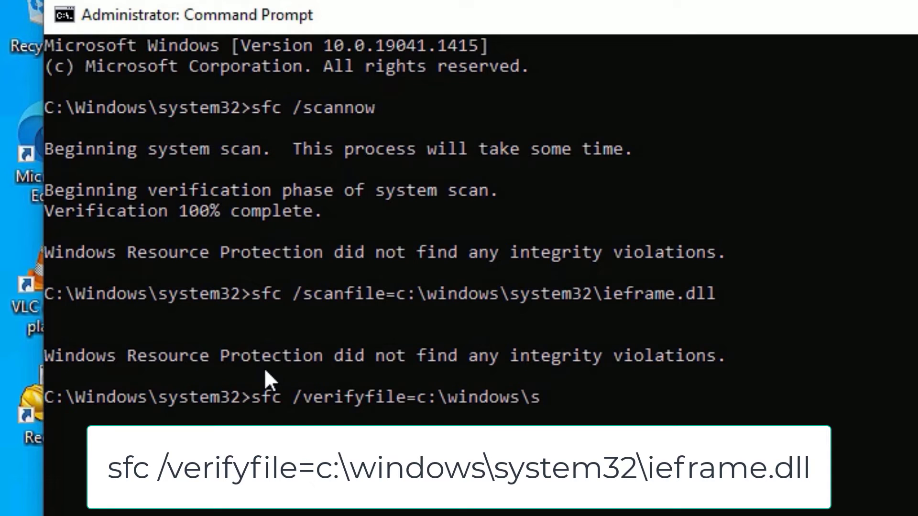
pyautogui.write('ystem32')
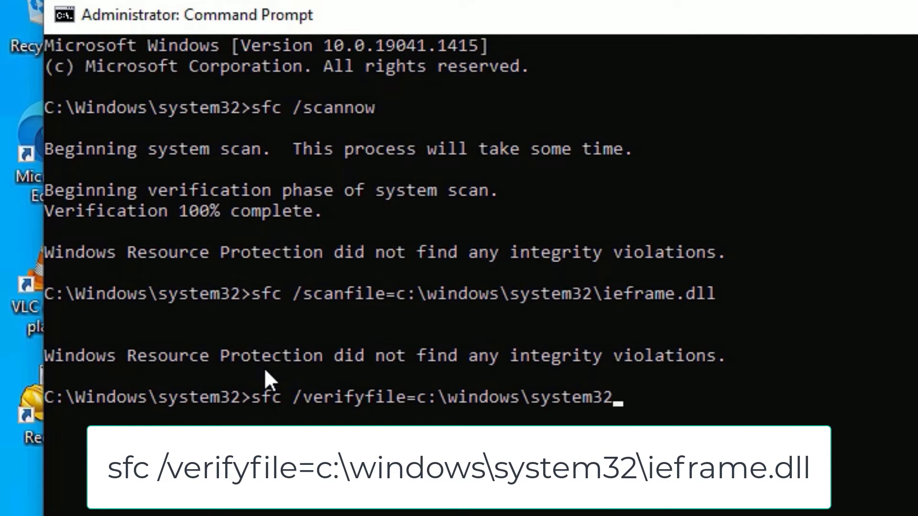
pyautogui.write('\\i')
pyautogui.write('e')
pyautogui.write('frame.d')
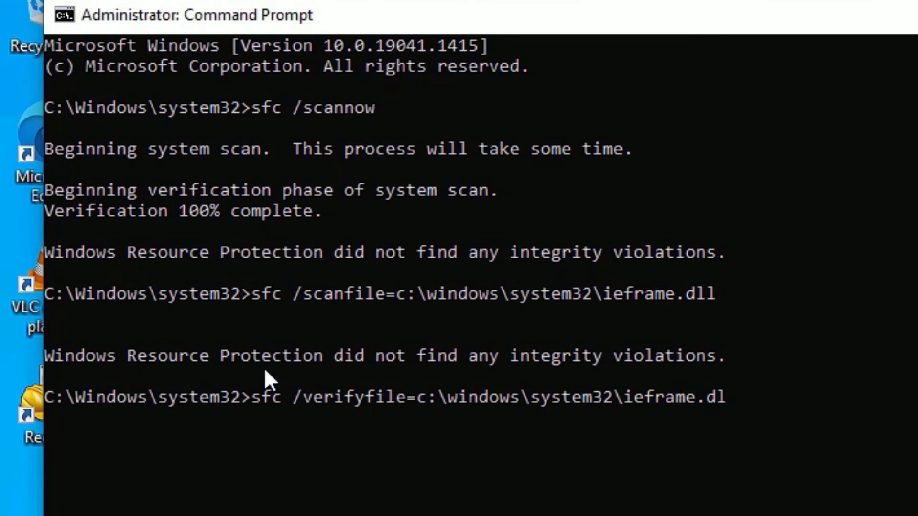
pyautogui.write('l')
# Step: Run sfc /verifyfile=c:\windows\system32\ieframe.dll, which reports no integrity violations
pyautogui.press('Return')
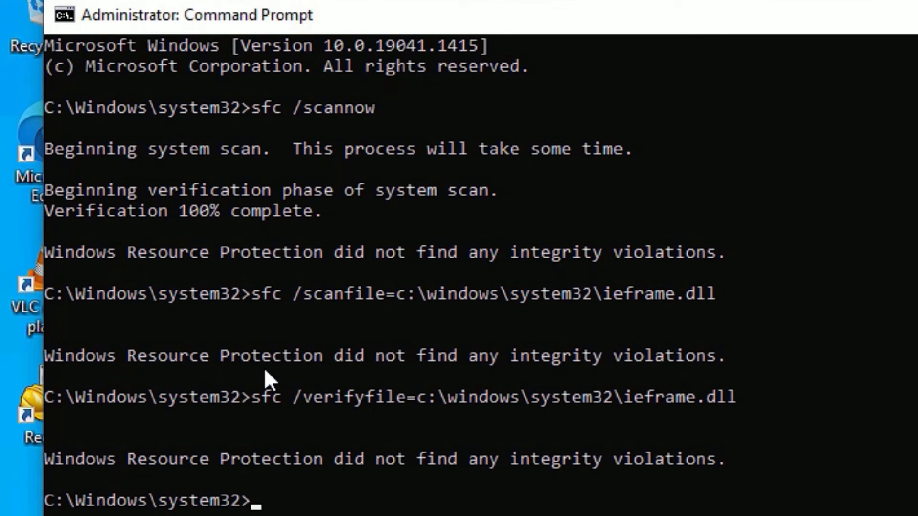
pyautogui.write('cls')
# Step: Clear the console with cls, list file associations with assoc, then clear it again
pyautogui.press('Return')
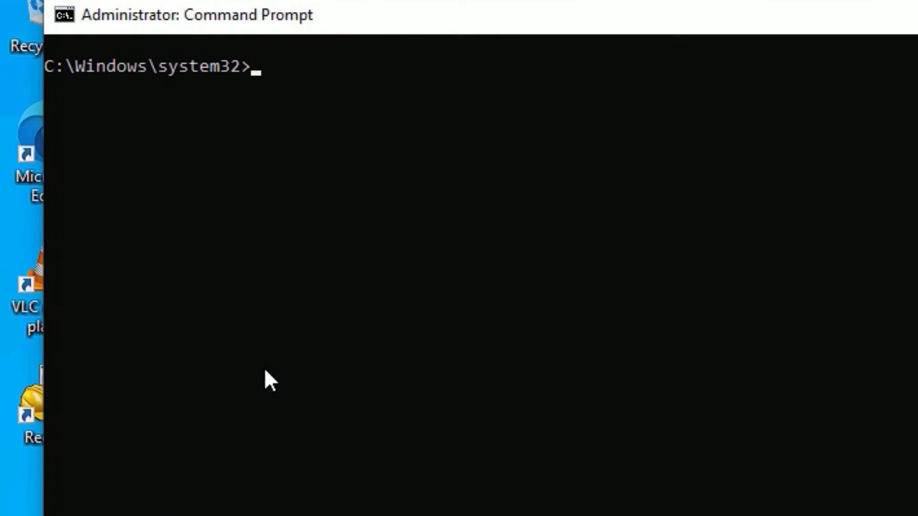
pyautogui.write('as')
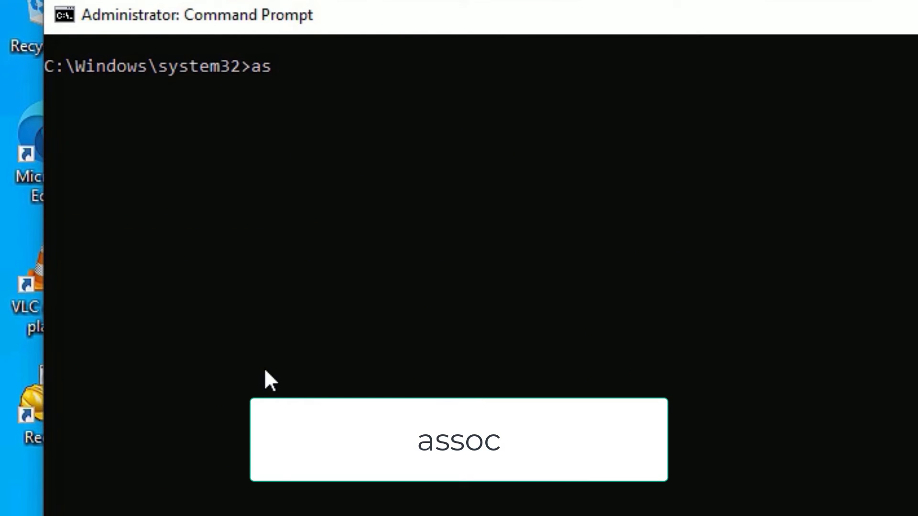
pyautogui.write('soc')
pyautogui.press('Return')
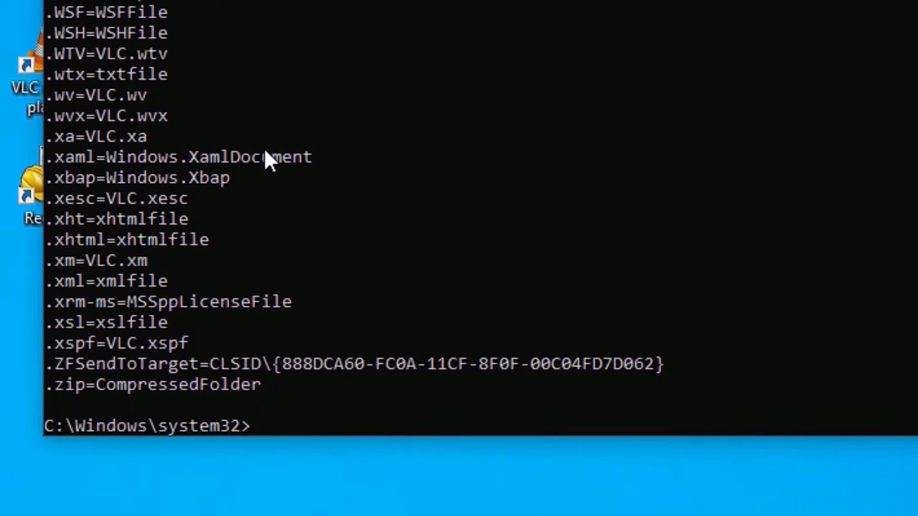
pyautogui.write('cls')
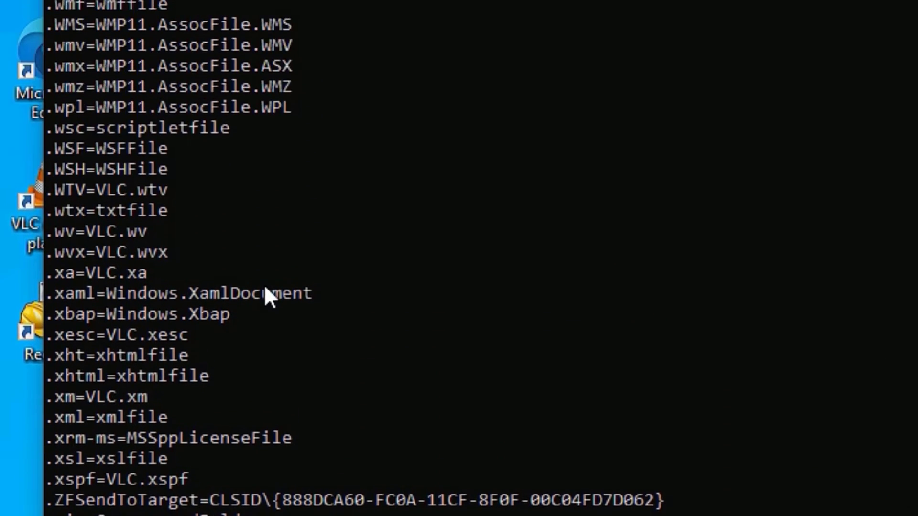
pyautogui.press('Return')
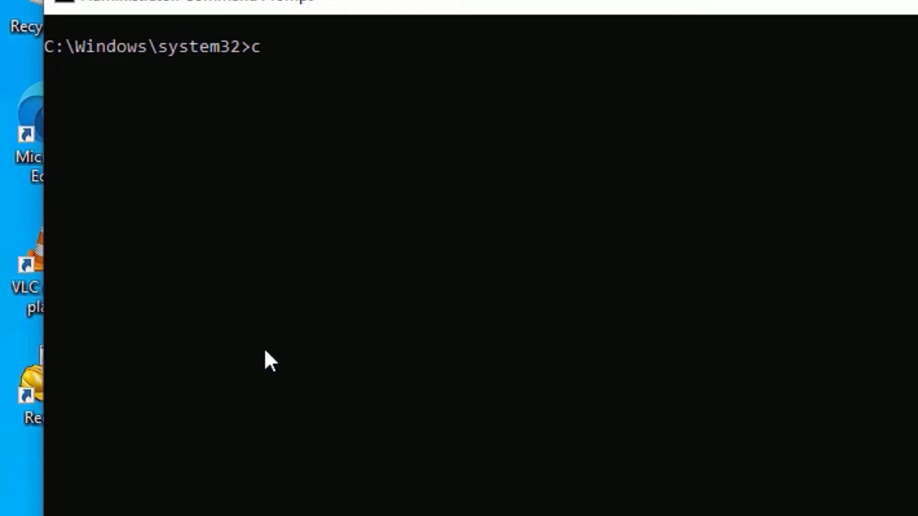
pyautogui.write('h')
pyautogui.write('kdsk')
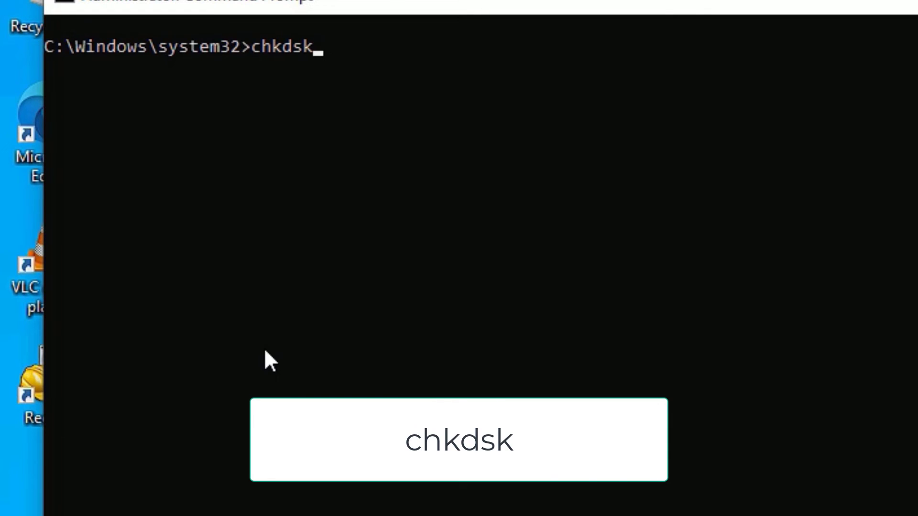
# Step: Run chkdsk, which reports no file system problems and no further action required
pyautogui.press('Return')
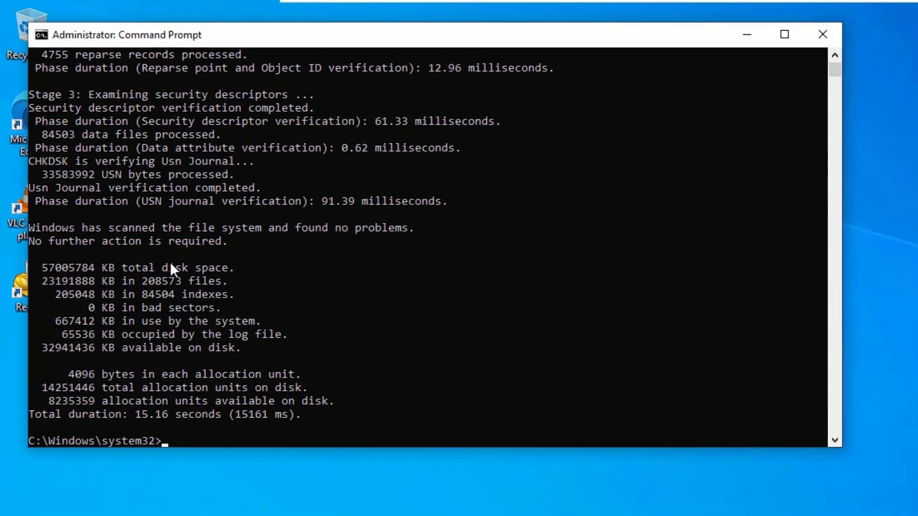
pyautogui.write('exit')
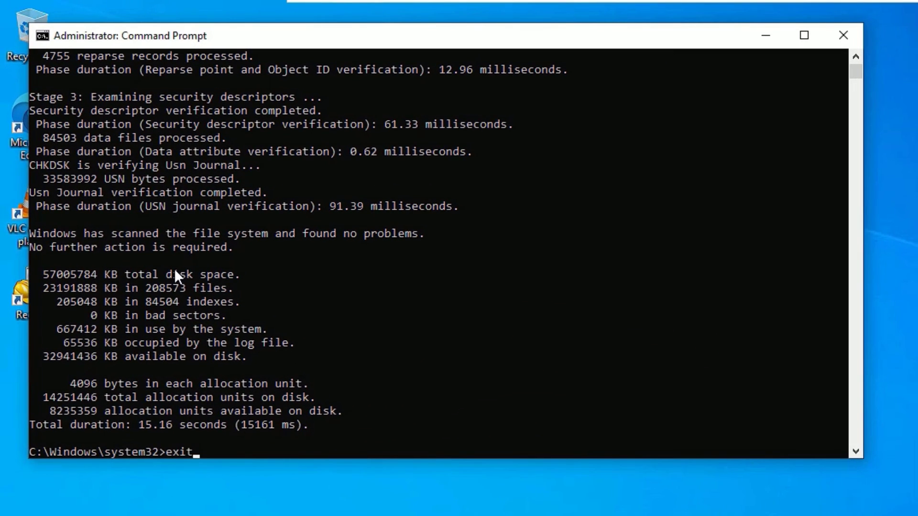
# Step: Enter the exit command to close the administrator Command Prompt window
pyautogui.press('Return')
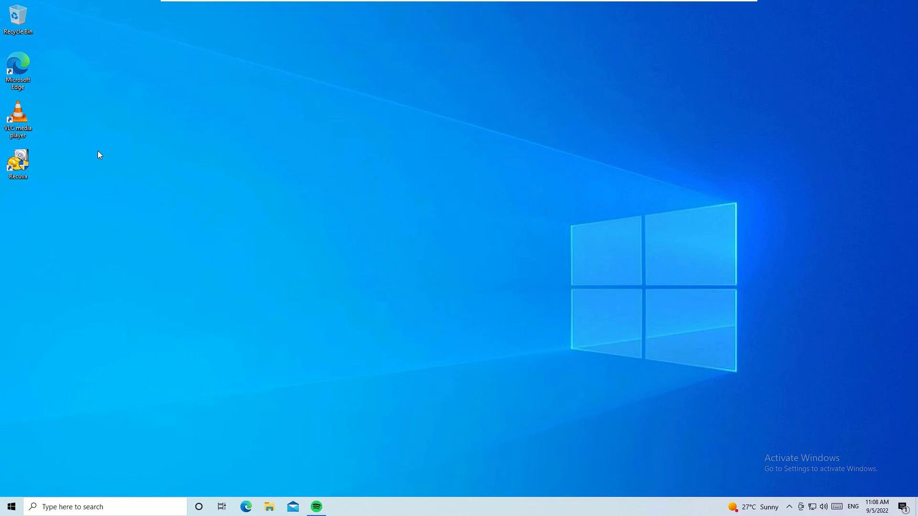